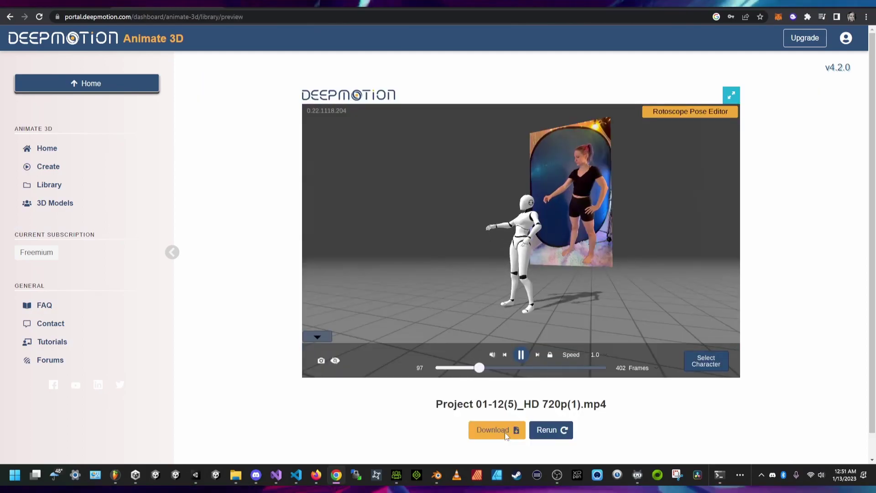
# - Download the extracted dancer animation as a zip from the Download Animations dialog
pyautogui.click(505, 432)
pyautogui.click(548, 277)
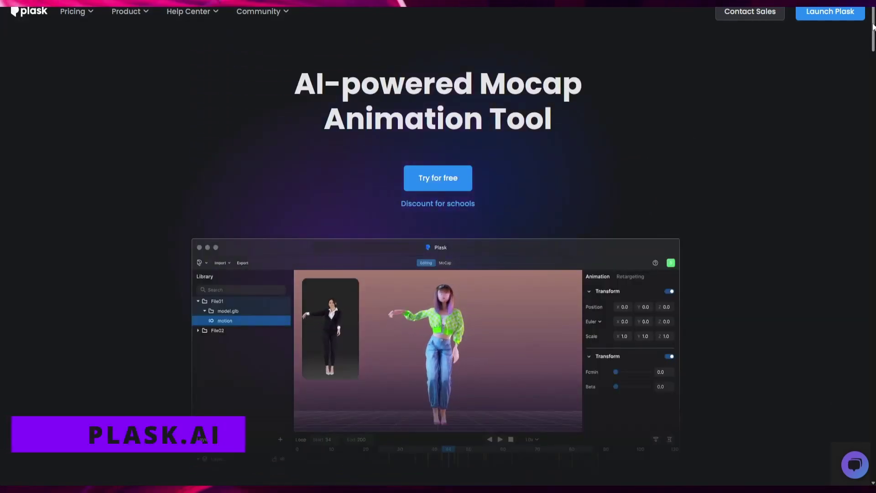
pyautogui.scroll(-2, 873, 26)
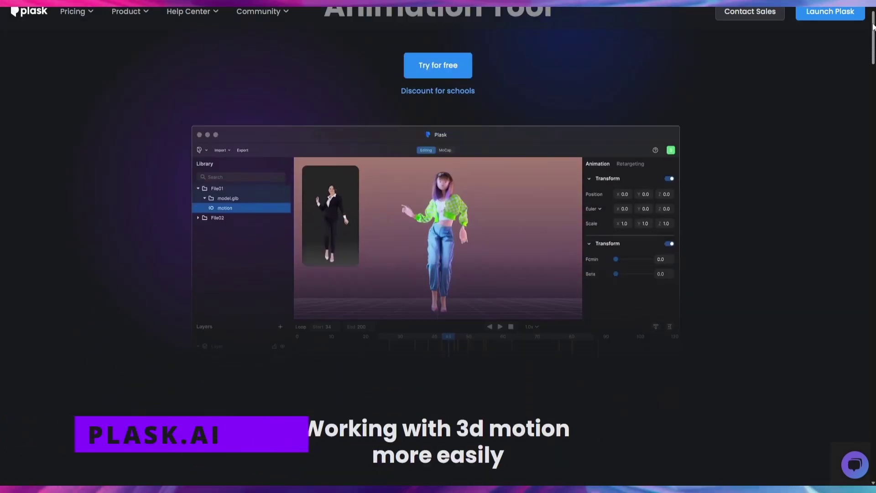
pyautogui.scroll(-2, 873, 26)
pyautogui.scroll(-2, 874, 26)
pyautogui.scroll(-1, 874, 26)
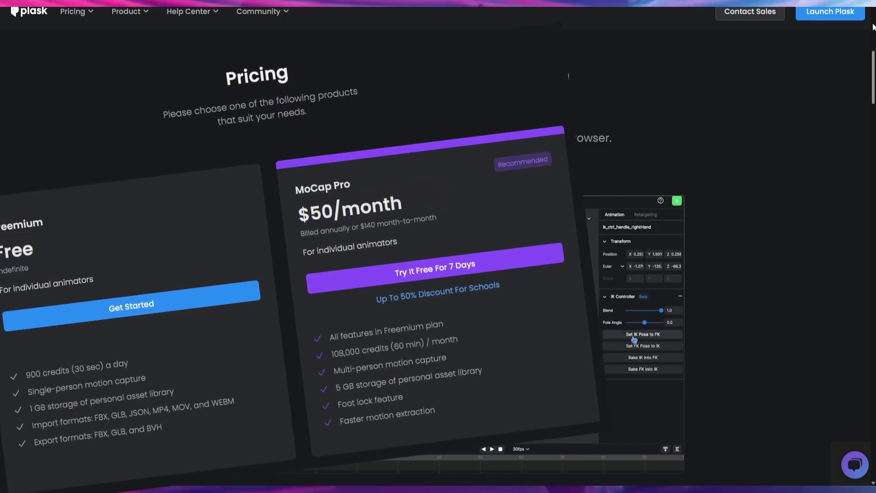
pyautogui.scroll(-4, 873, 26)
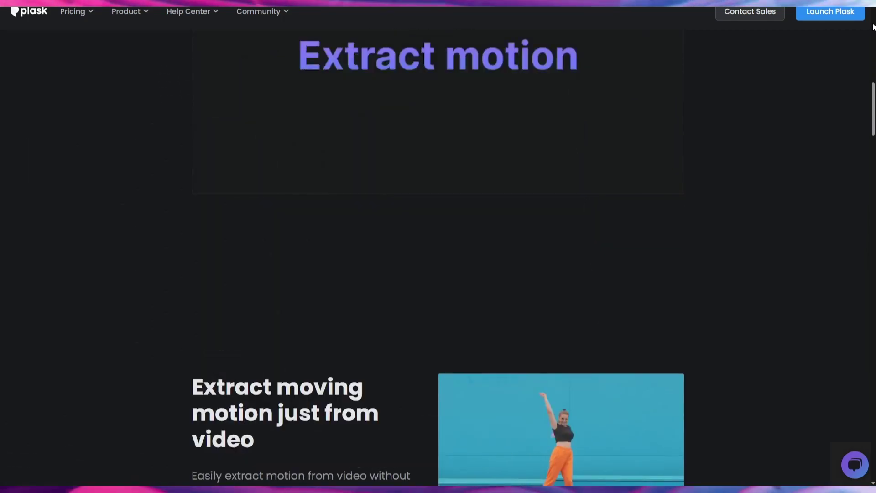
pyautogui.scroll(-4, 872, 26)
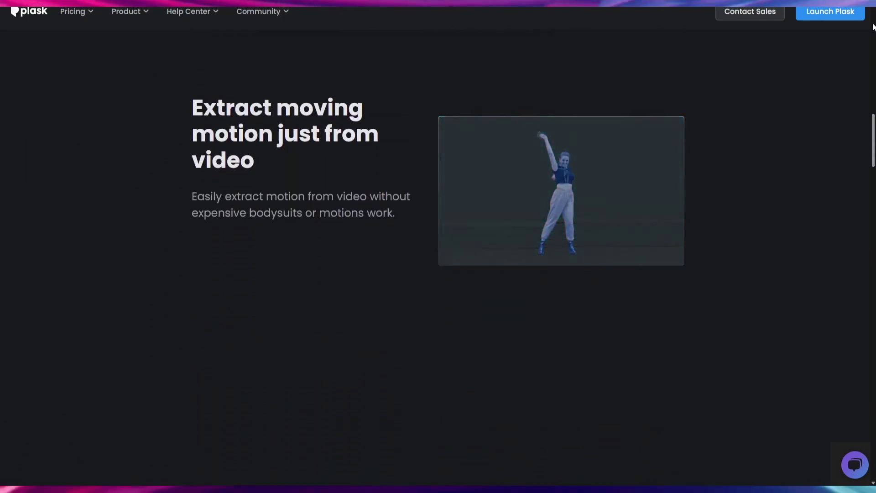
pyautogui.scroll(-4, 873, 26)
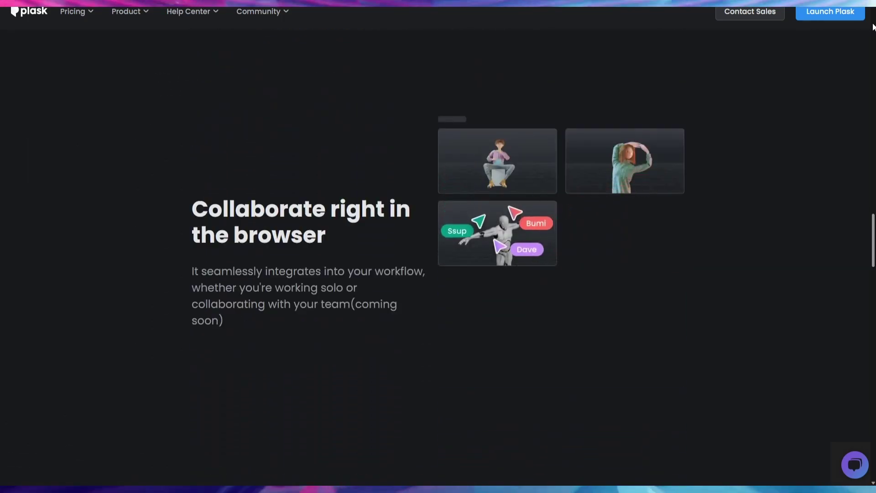
pyautogui.scroll(-4, 873, 26)
pyautogui.scroll(-3, 873, 26)
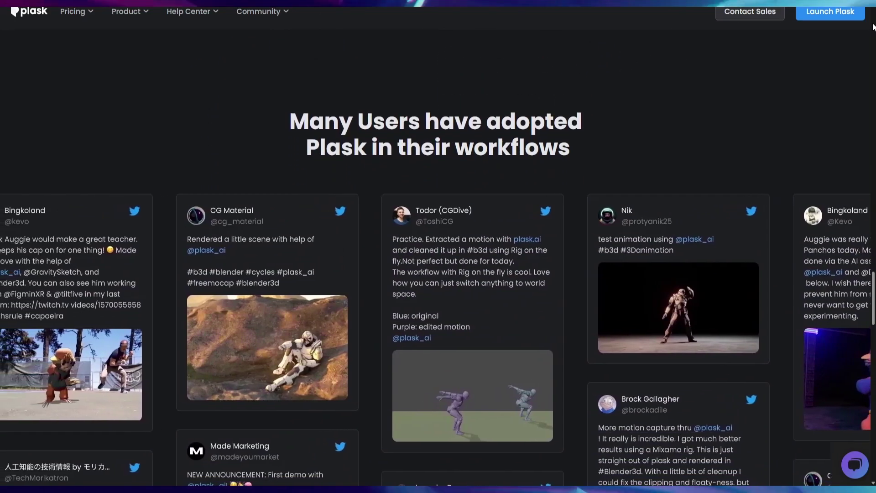
pyautogui.scroll(-5, 873, 26)
pyautogui.scroll(-2, 873, 26)
pyautogui.scroll(-2, 873, 27)
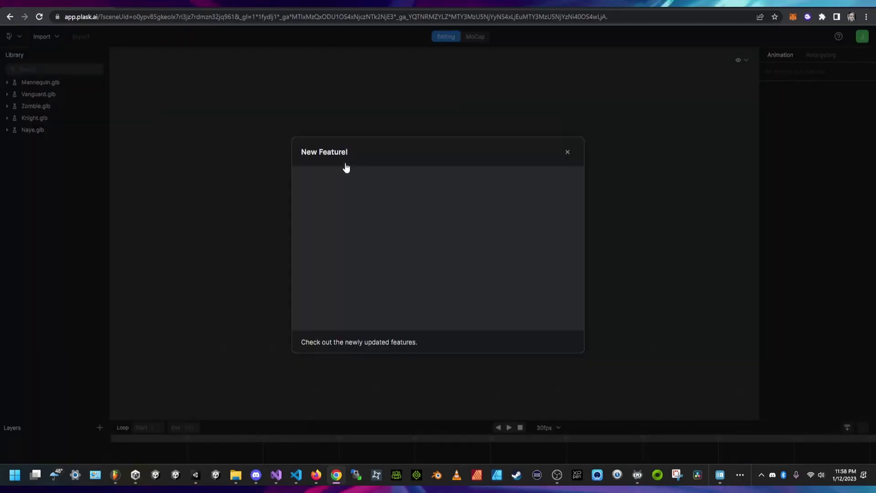
# - Import the dance video and extract its motion under the name glitter 1
pyautogui.click(65, 59)
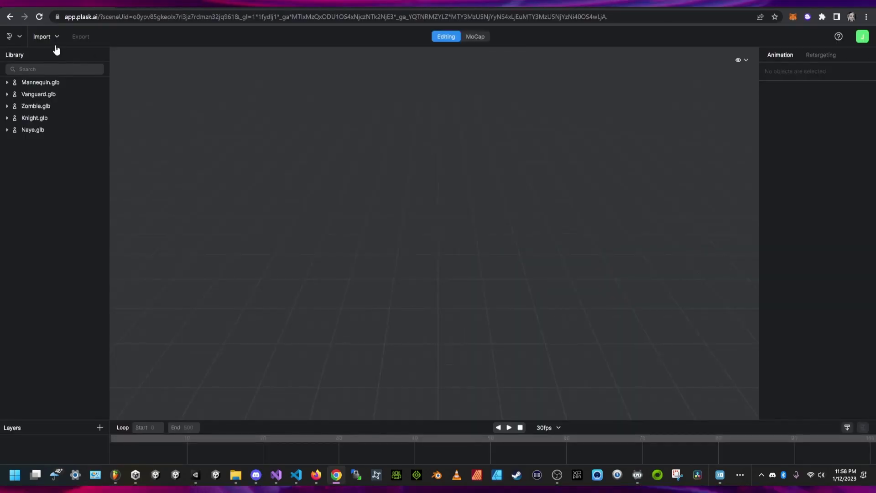
pyautogui.click(50, 43)
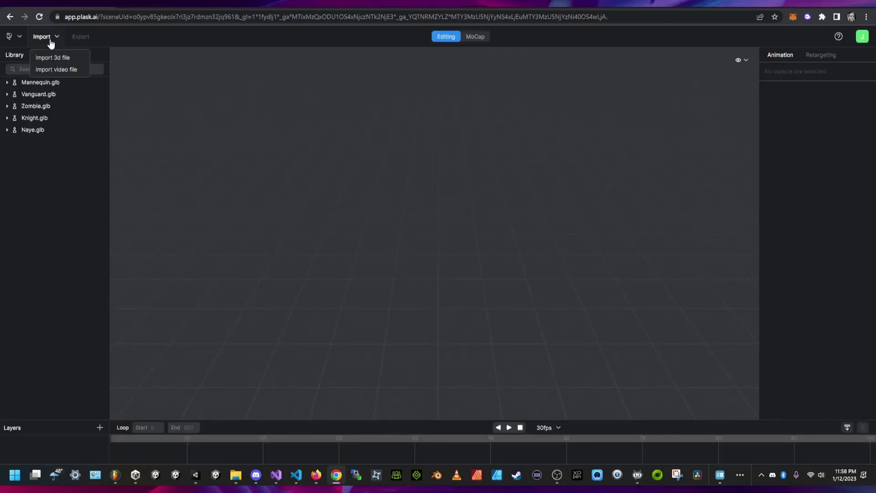
pyautogui.click(56, 69)
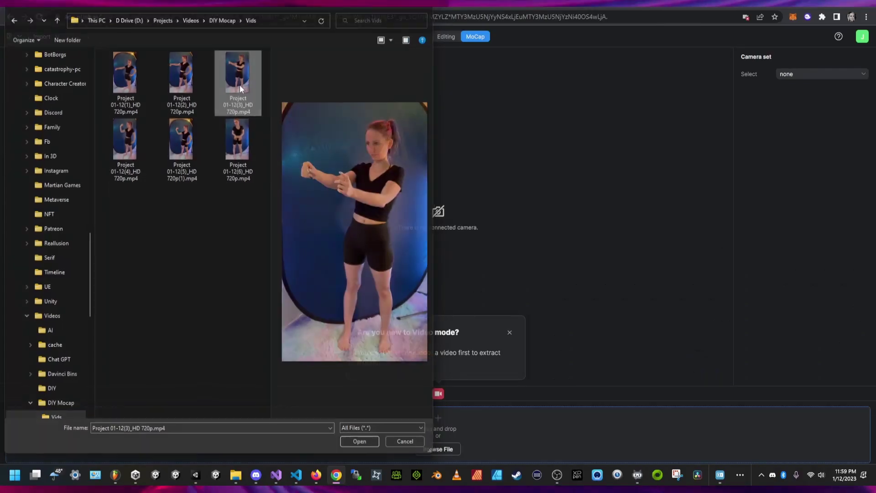
pyautogui.doubleClick(240, 85)
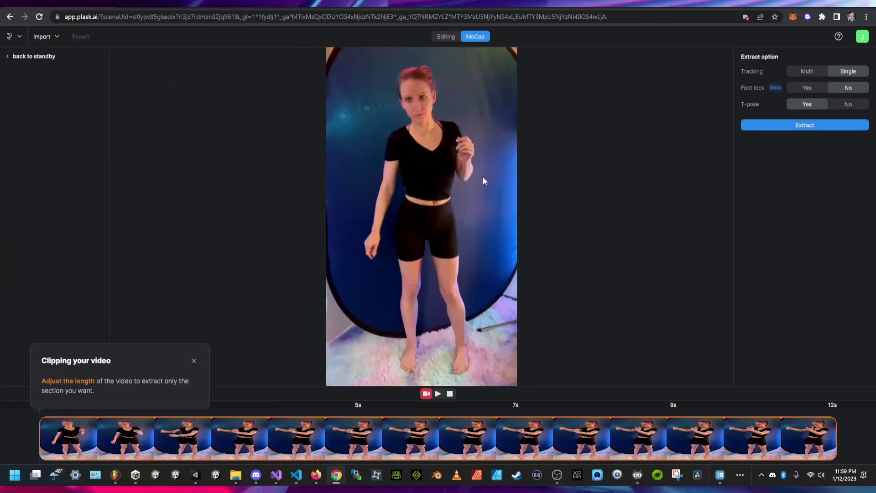
pyautogui.click(812, 128)
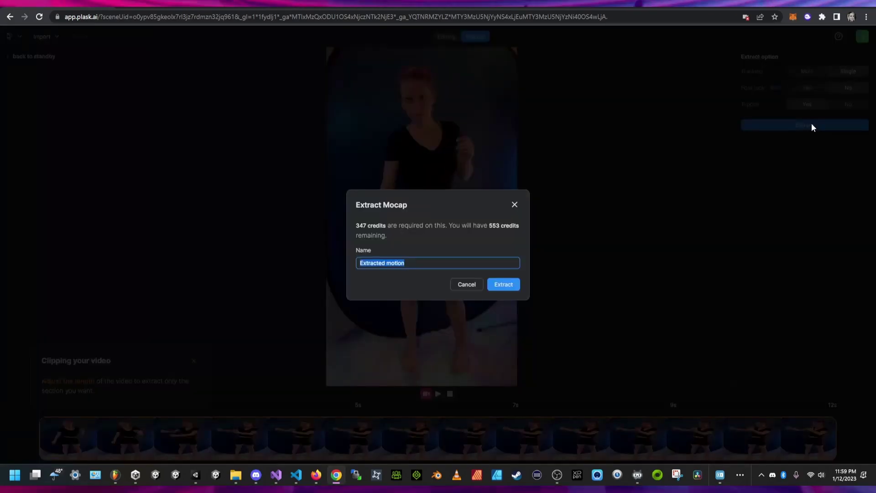
pyautogui.write('glitter 1')
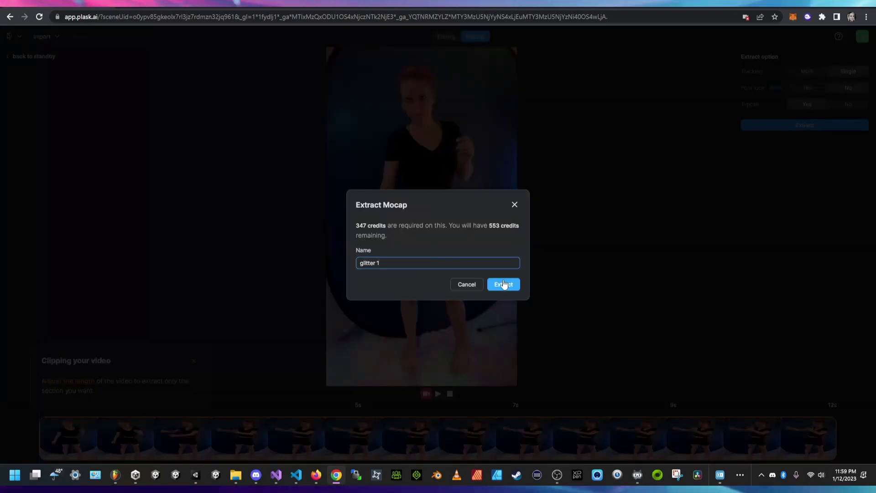
pyautogui.click(507, 288)
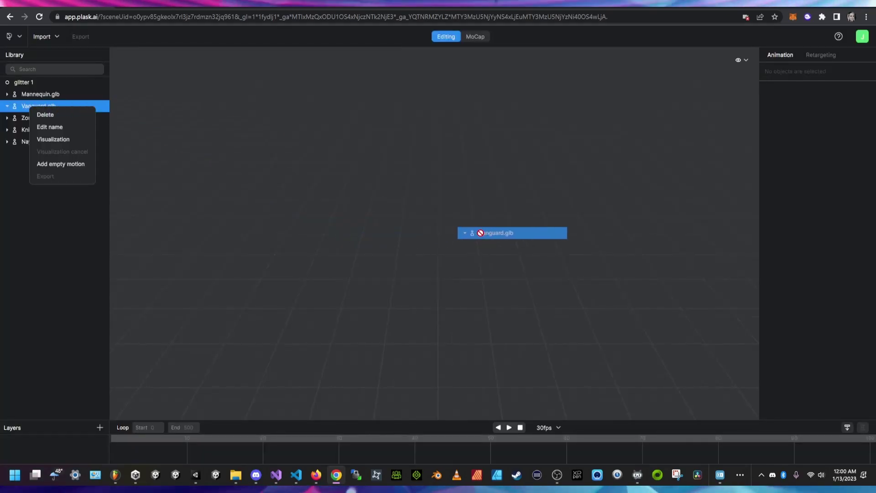
# - Bring the Vanguard and in3D_glb.glb avatars from the Library into the scene
pyautogui.moveTo(279, 190); pyautogui.dragTo(481, 234)
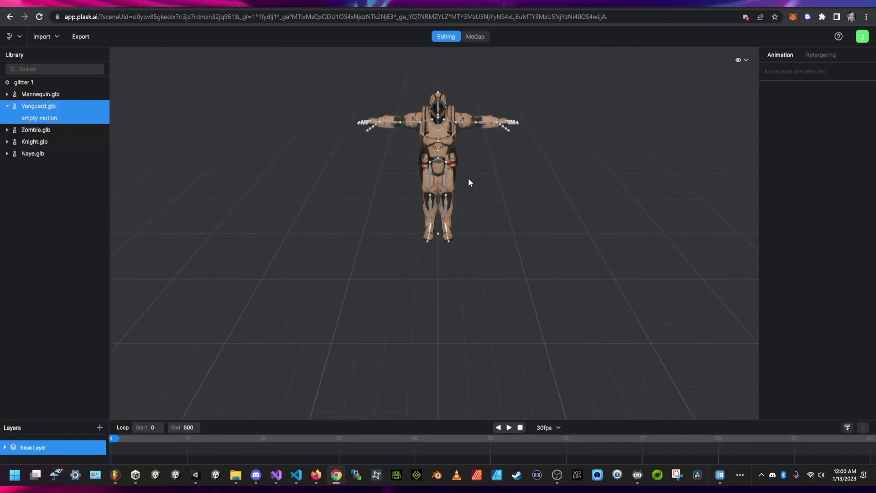
pyautogui.rightClick(468, 178)
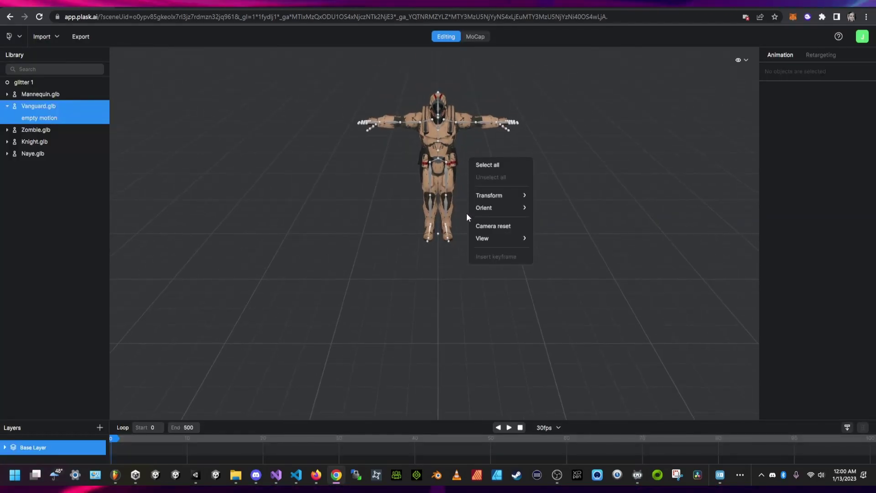
pyautogui.moveTo(92, 155); pyautogui.dragTo(443, 255)
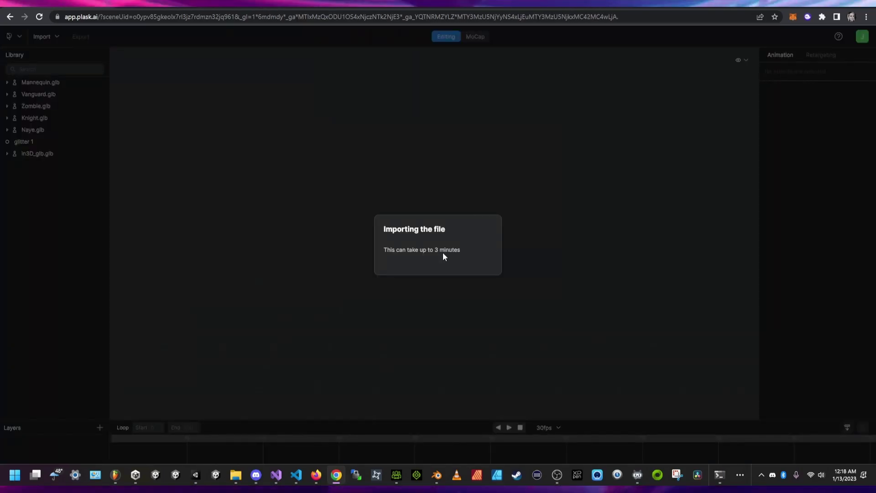
pyautogui.scroll(3, 441, 177)
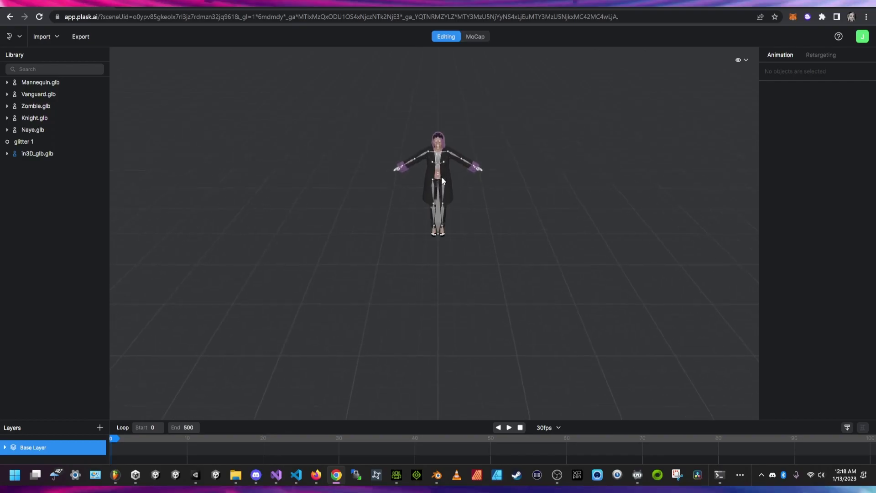
pyautogui.scroll(3, 442, 177)
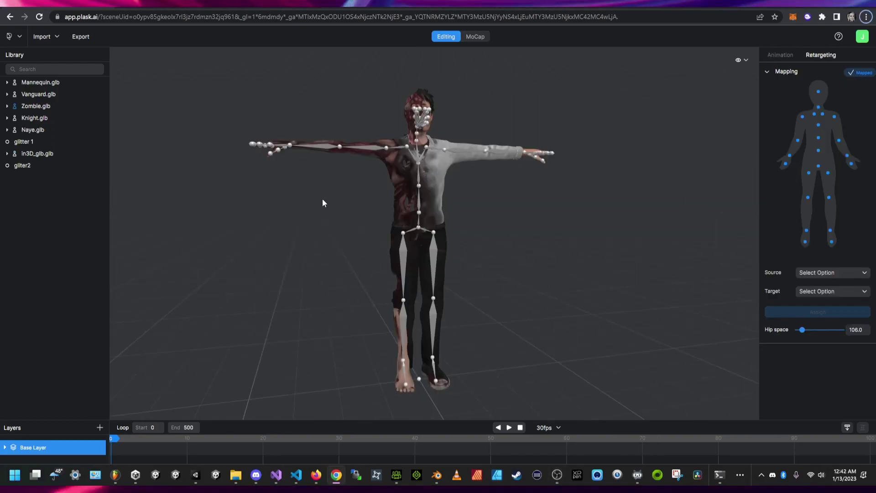
pyautogui.scroll(2, 349, 241)
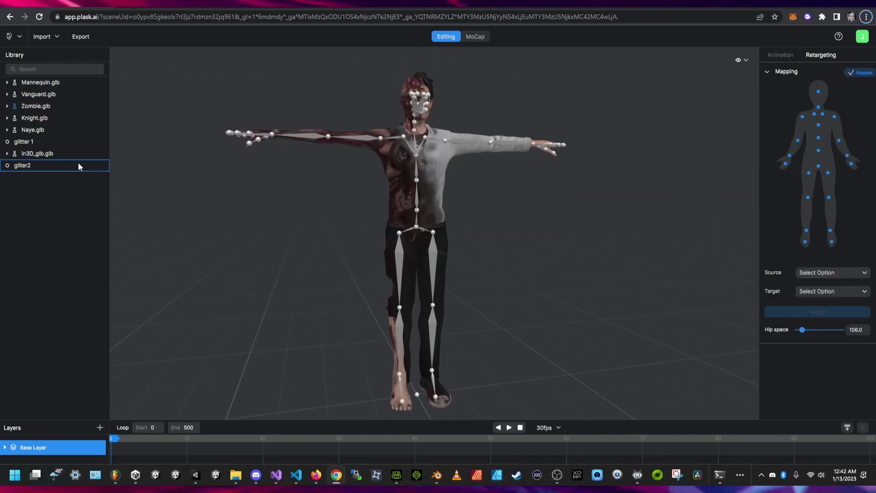
# - Apply glitter 1 to Zombie.glb, load Naye.glb, apply glitter 1 to it and play
pyautogui.moveTo(60, 143); pyautogui.dragTo(66, 106)
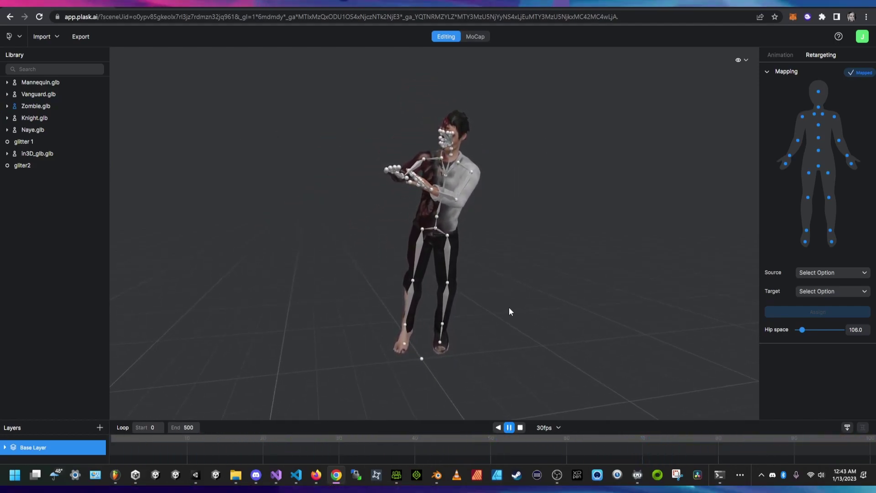
pyautogui.moveTo(32, 130); pyautogui.dragTo(255, 230)
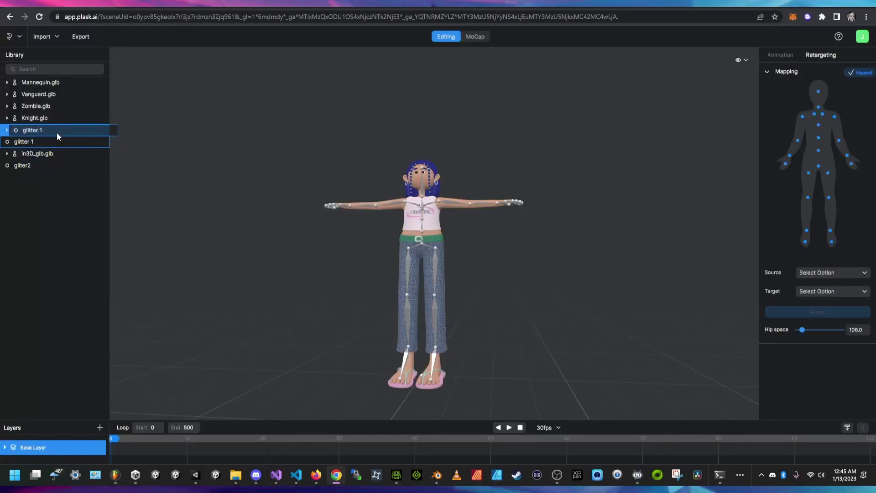
pyautogui.moveTo(58, 135); pyautogui.dragTo(58, 132)
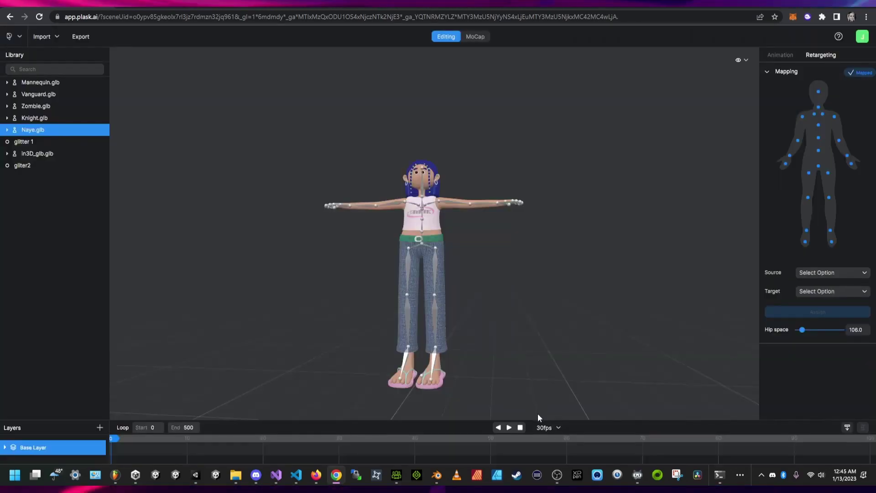
pyautogui.click(509, 428)
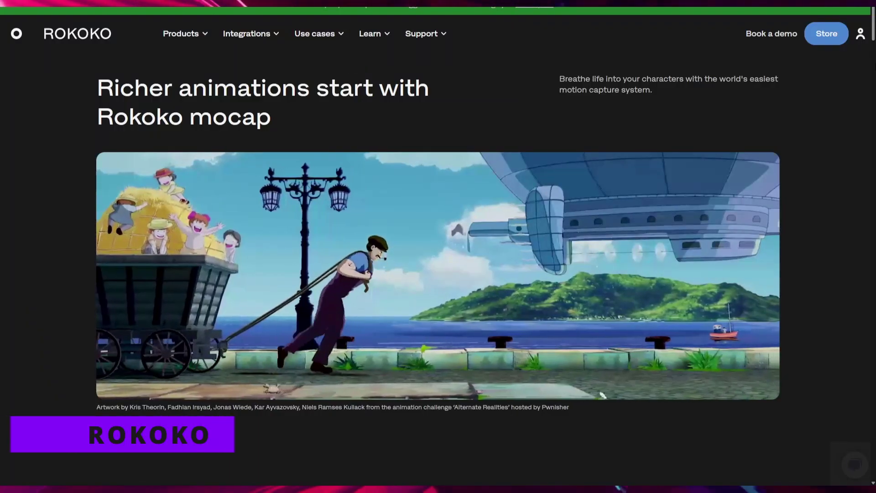
pyautogui.scroll(-5, 438, 274)
pyautogui.scroll(-2, 438, 274)
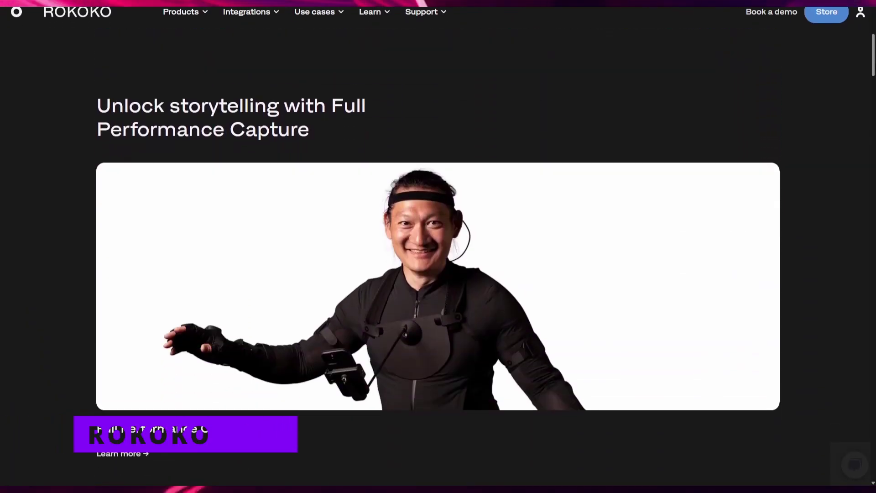
pyautogui.scroll(-4, 439, 274)
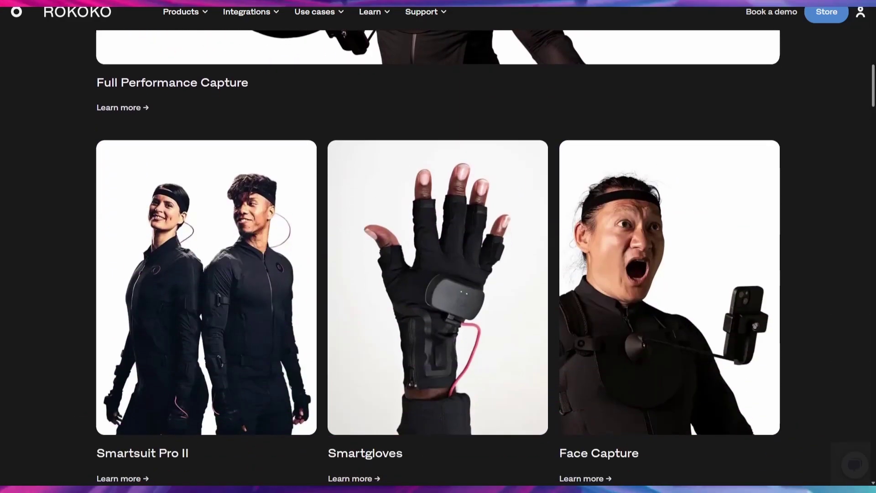
pyautogui.scroll(-3, 438, 274)
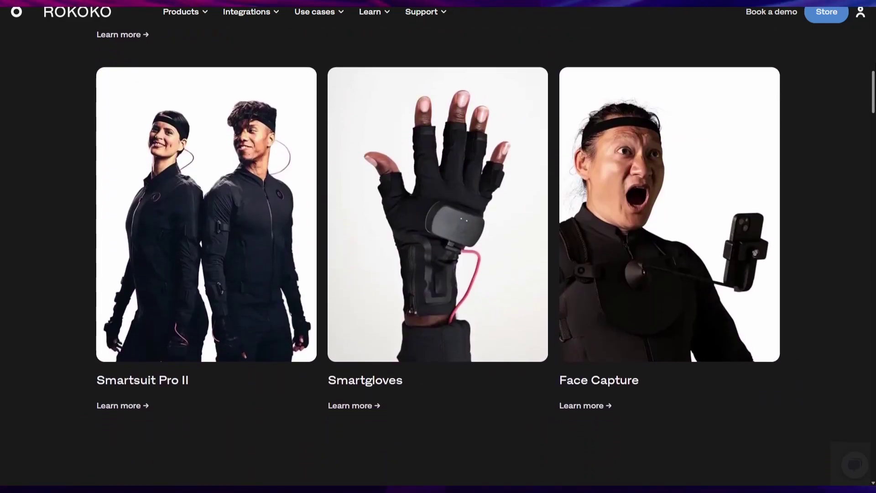
pyautogui.scroll(-3, 438, 274)
pyautogui.scroll(-1, 438, 273)
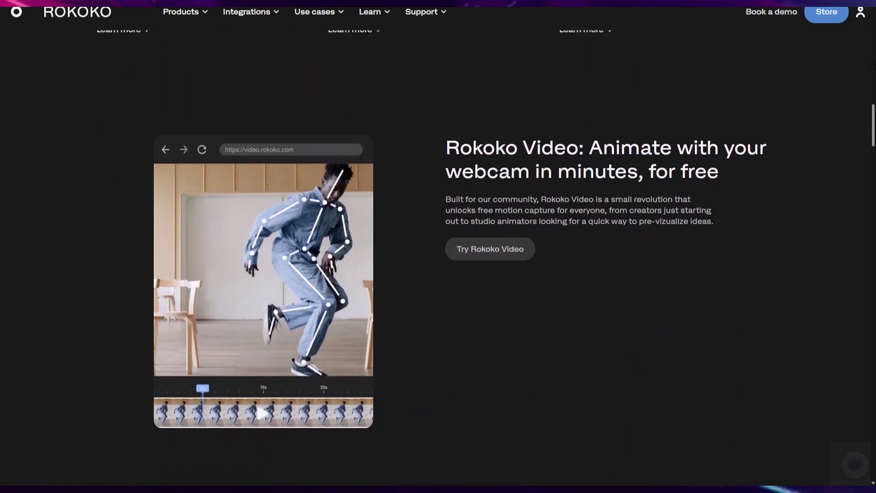
pyautogui.scroll(-2, 439, 274)
pyautogui.scroll(-4, 438, 274)
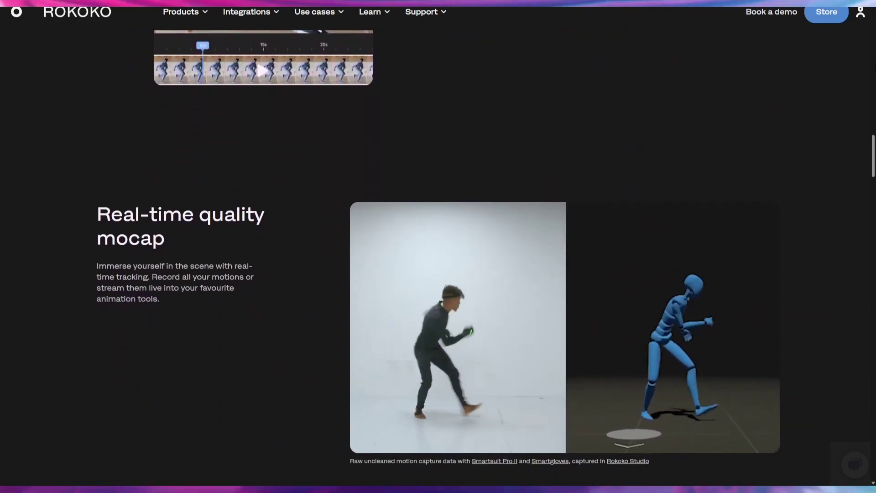
pyautogui.scroll(-5, 439, 274)
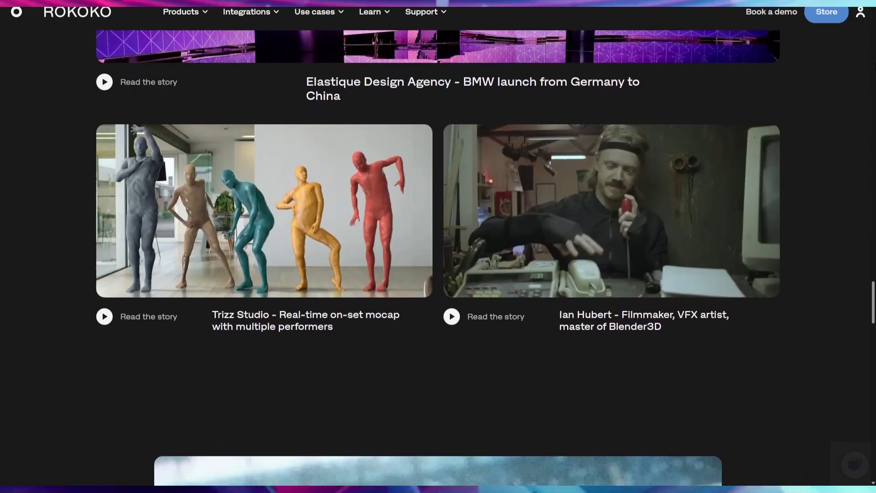
pyautogui.scroll(-2, 439, 274)
pyautogui.scroll(-3, 438, 274)
pyautogui.scroll(-1, 439, 274)
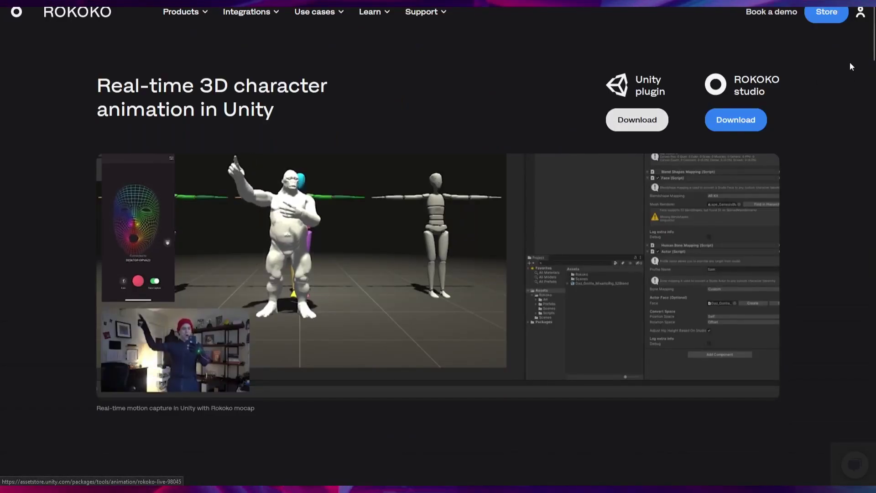
pyautogui.scroll(-3, 875, 63)
pyautogui.scroll(-4, 874, 64)
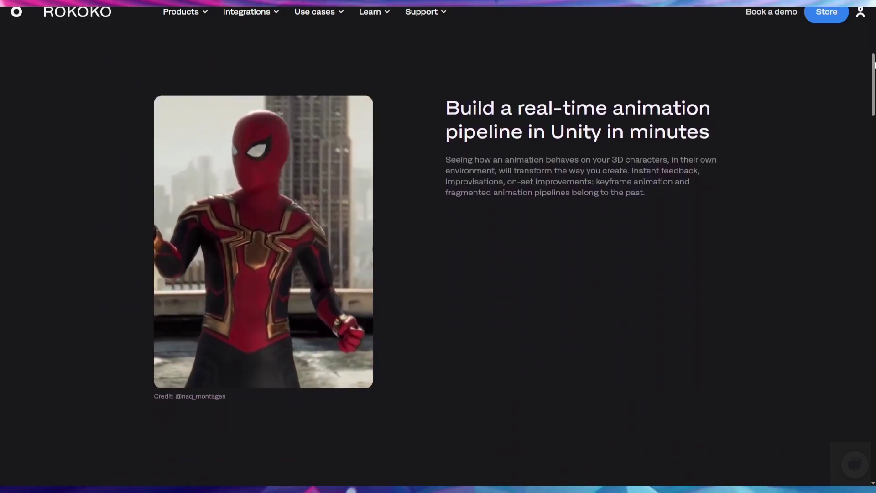
pyautogui.scroll(-3, 875, 65)
pyautogui.scroll(-2, 874, 64)
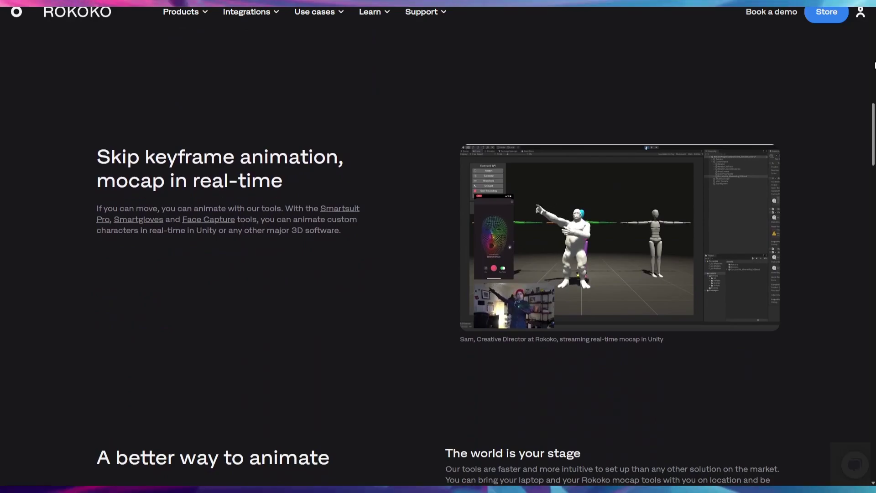
pyautogui.scroll(-5, 874, 65)
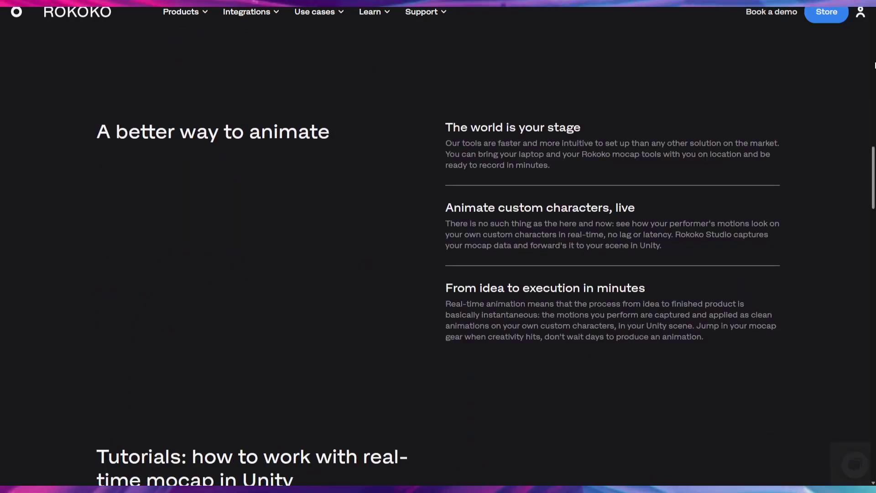
pyautogui.scroll(-3, 874, 64)
pyautogui.scroll(-3, 874, 65)
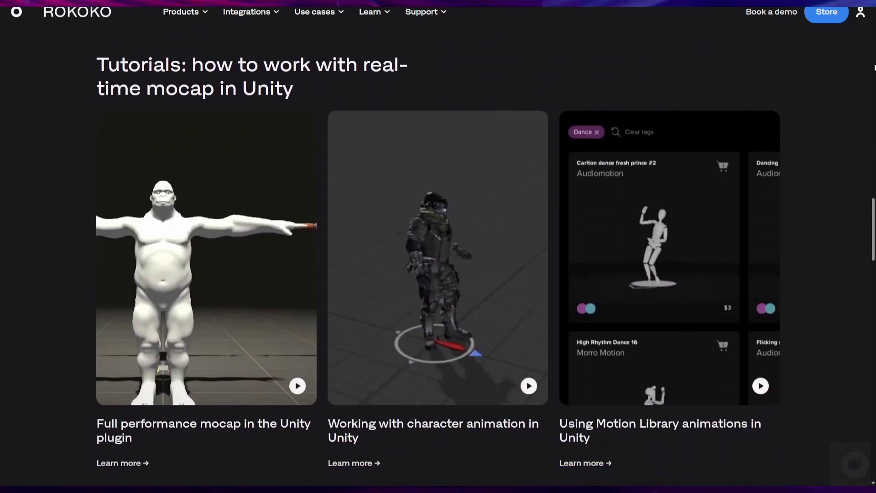
pyautogui.scroll(1, 874, 66)
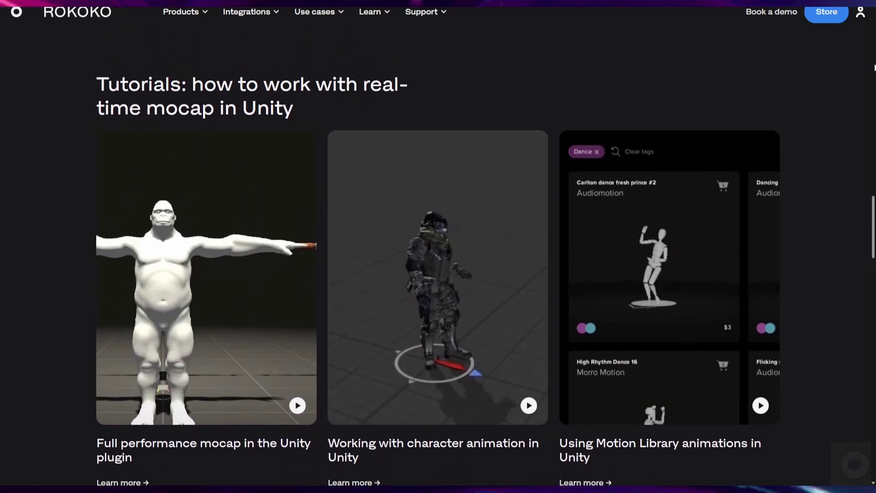
pyautogui.scroll(-1, 875, 66)
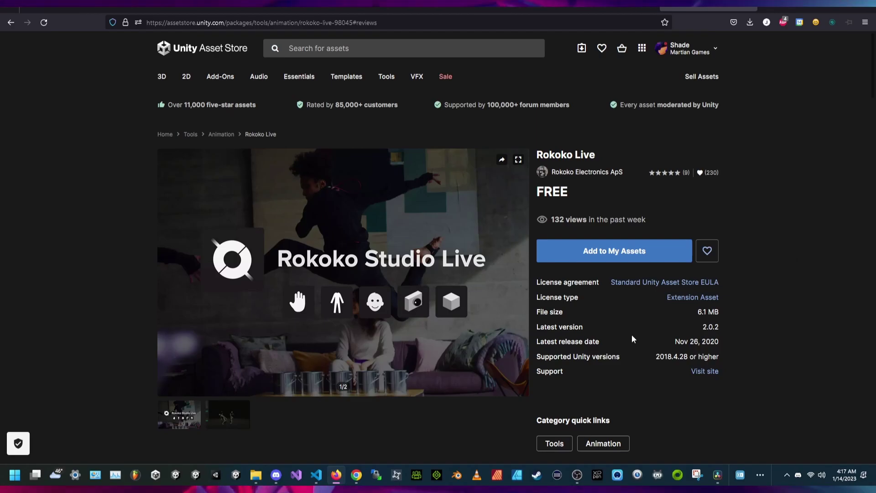
# - View the second preview image in the Rokoko Live Asset Store gallery
pyautogui.click(241, 427)
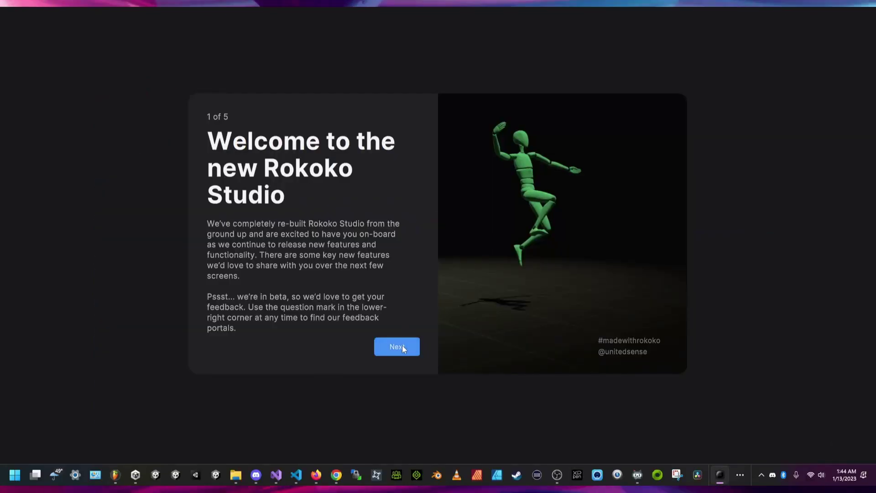
# - Finish the welcome tour, load the recently added Rokoko Video scene and play its animation
pyautogui.click(402, 347)
pyautogui.click(402, 347)
pyautogui.click(402, 348)
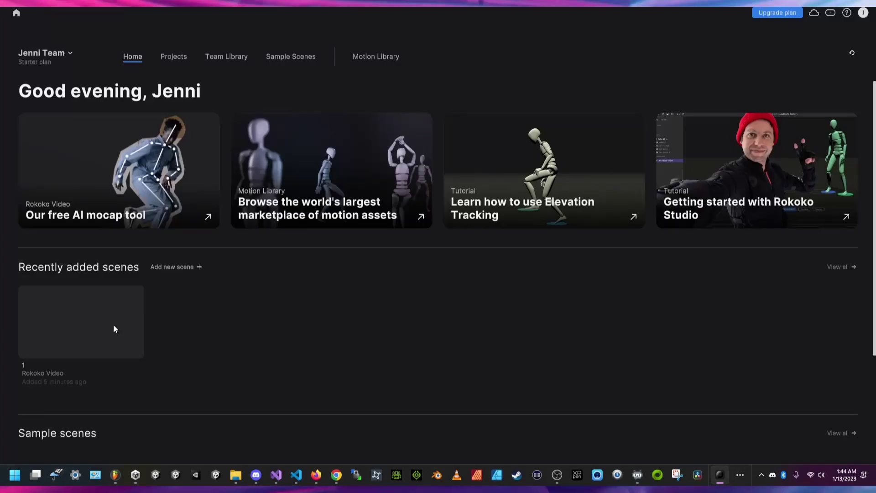
pyautogui.click(113, 330)
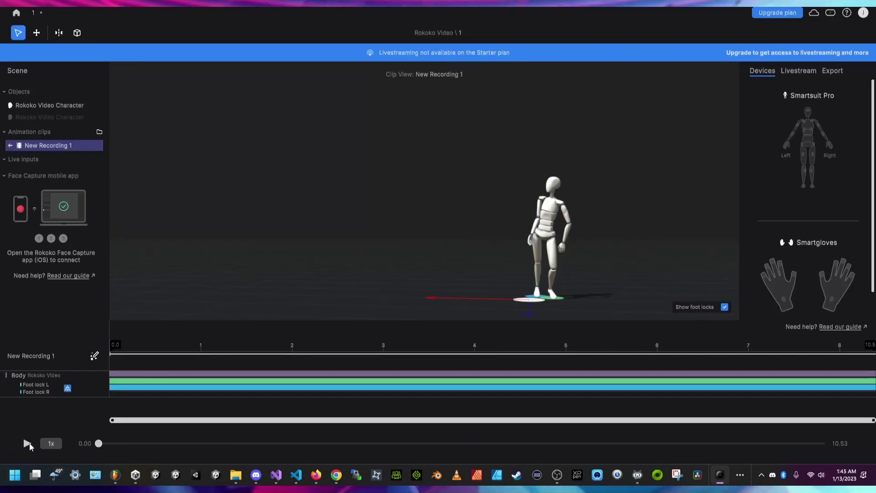
pyautogui.click(28, 443)
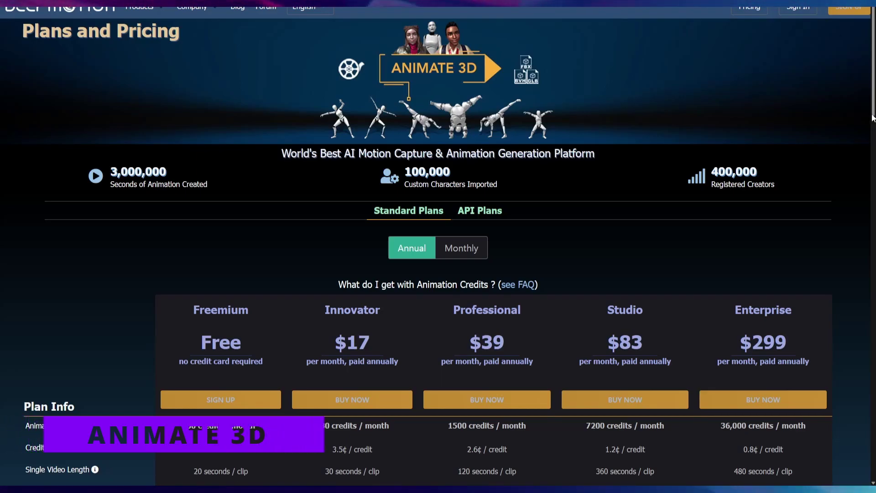
pyautogui.scroll(-3, 874, 118)
pyautogui.scroll(-1, 873, 118)
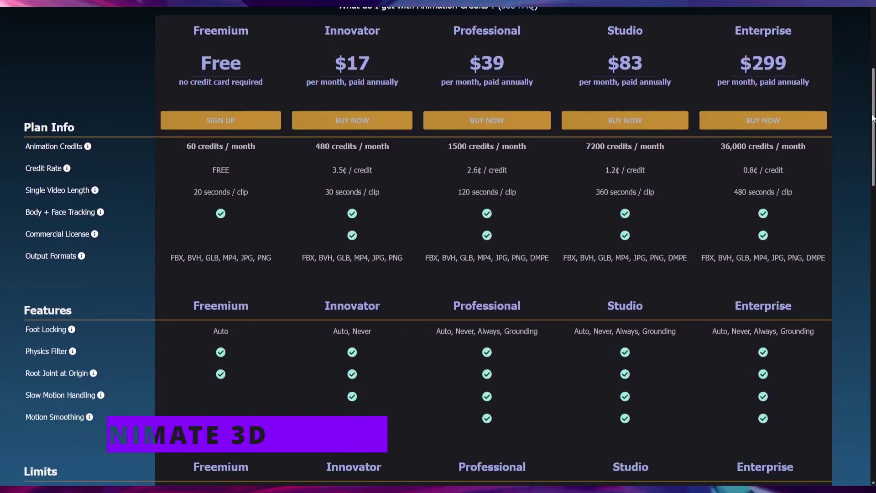
pyautogui.scroll(1, 873, 117)
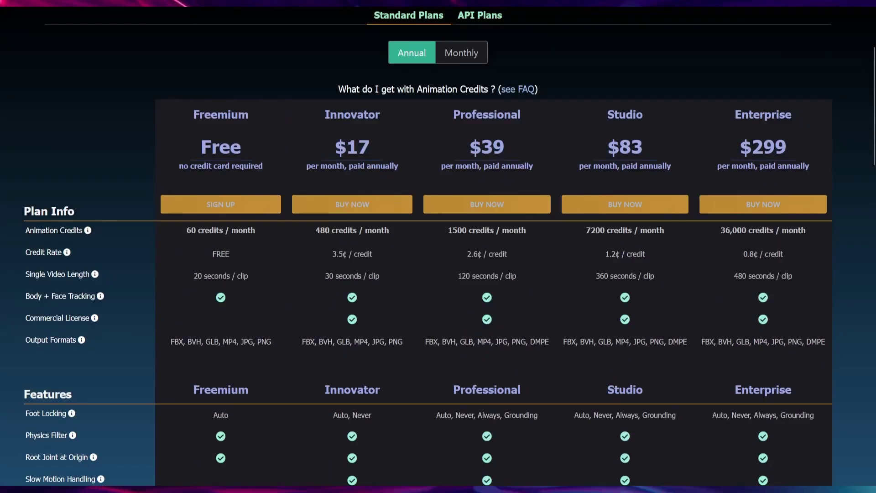
# - Highlight the Freemium clip length limit in the pricing table, then go to the Animate 3D product page
pyautogui.click(268, 239)
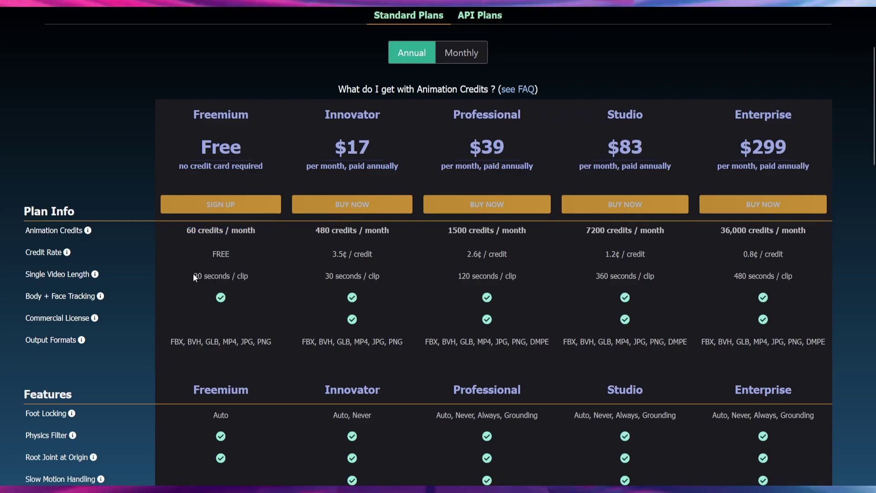
pyautogui.moveTo(193, 275); pyautogui.dragTo(237, 277)
pyautogui.click(270, 284)
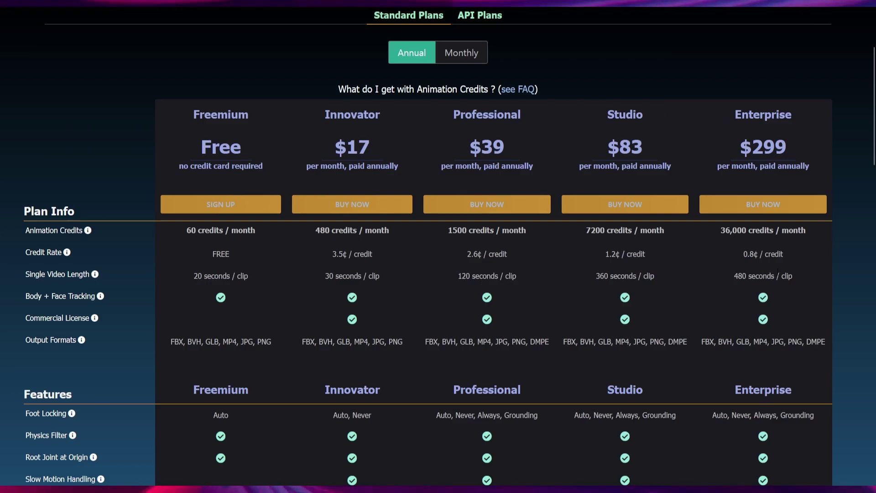
pyautogui.scroll(-2, 220, 372)
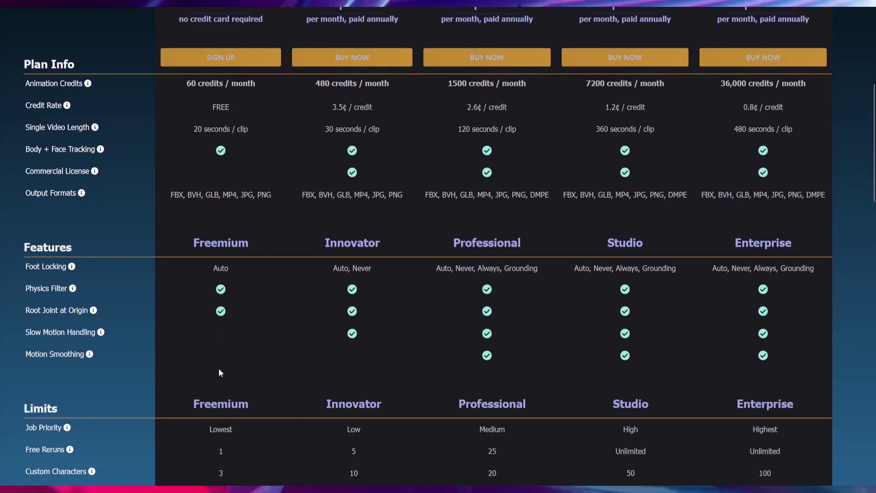
pyautogui.scroll(-1, 233, 372)
pyautogui.scroll(6, 238, 372)
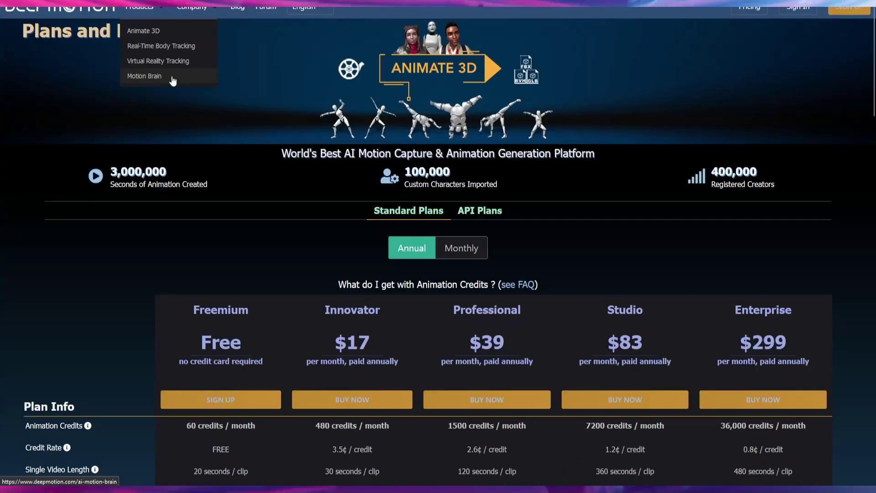
pyautogui.click(160, 33)
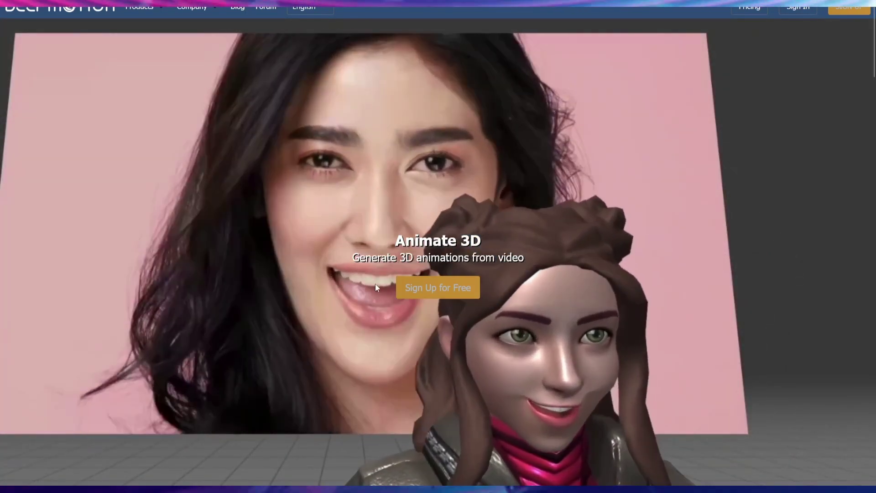
pyautogui.scroll(-5, 407, 271)
pyautogui.scroll(-3, 407, 271)
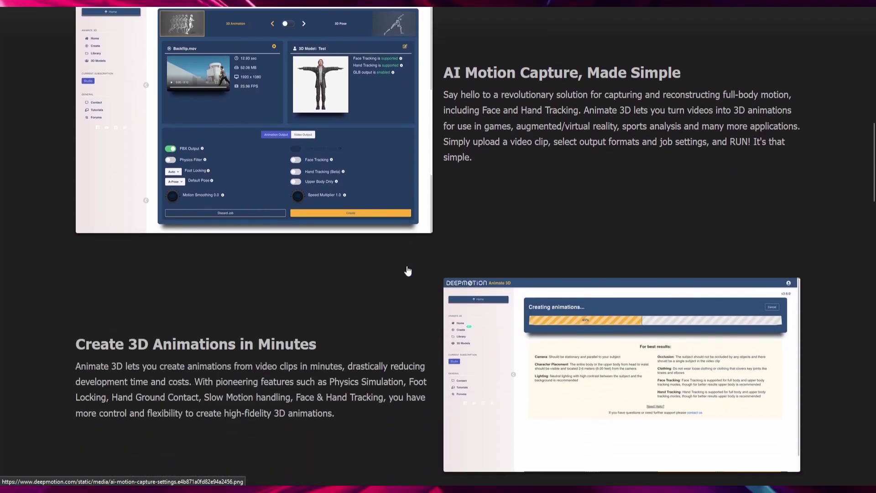
pyautogui.scroll(-1, 407, 272)
pyautogui.scroll(-1, 408, 272)
pyautogui.scroll(-2, 408, 271)
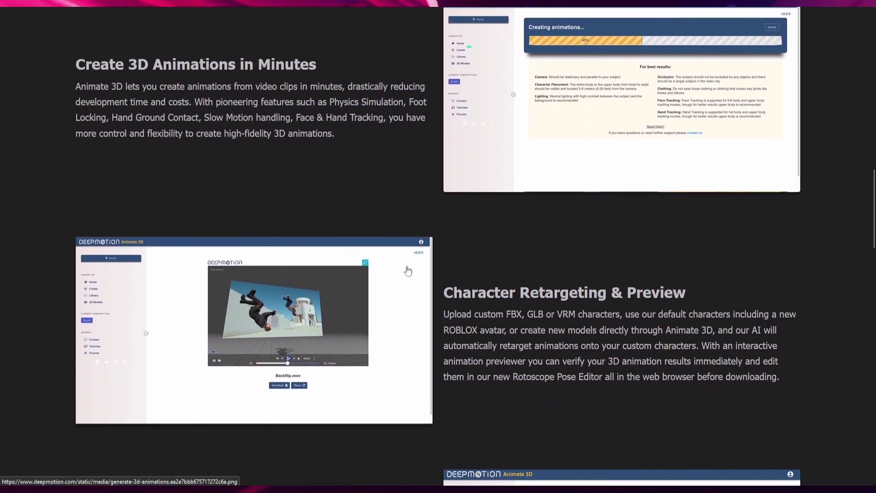
pyautogui.scroll(-5, 407, 272)
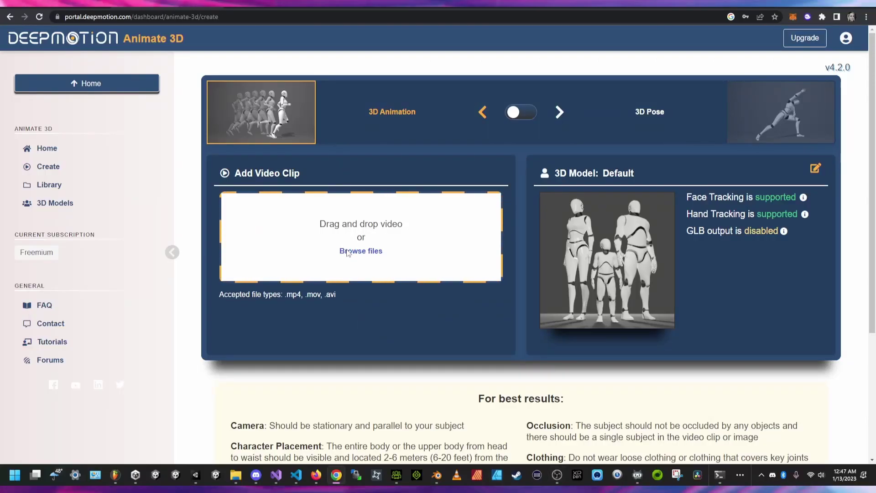
# - Upload Project 01-12(5)_HD 720p(1).mp4 and create its animation with FBX output
pyautogui.click(361, 251)
pyautogui.doubleClick(178, 154)
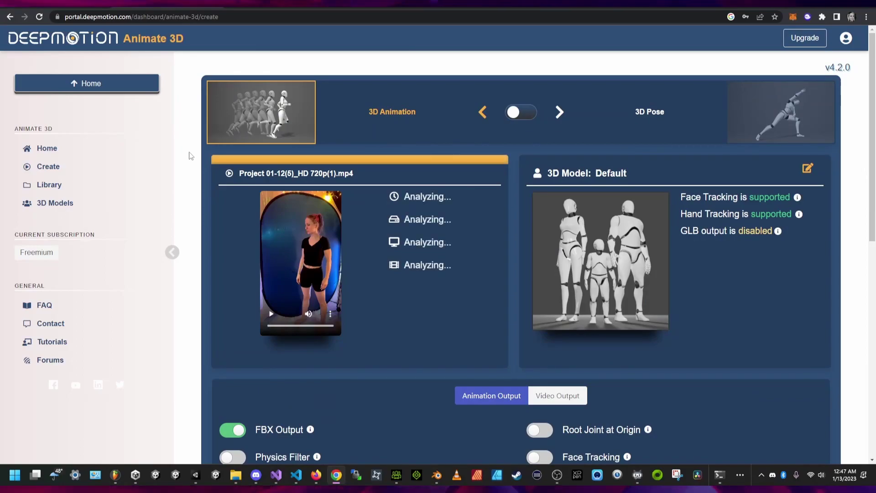
pyautogui.scroll(-3, 332, 301)
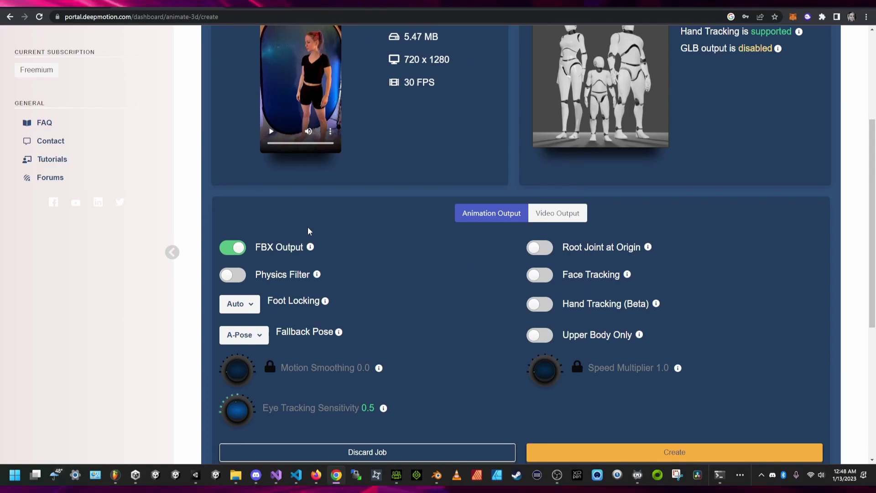
pyautogui.click(611, 449)
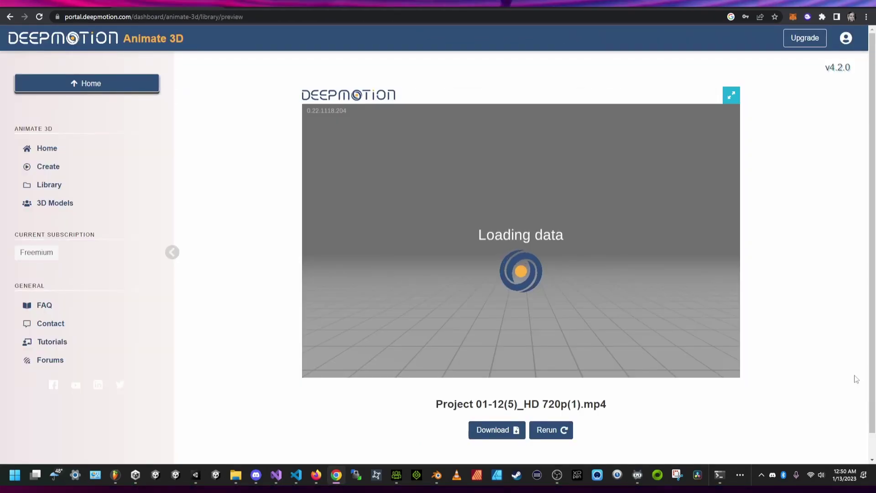
# - Preview the animation fullscreen and download it as FBX for the Adult Female character
pyautogui.click(731, 95)
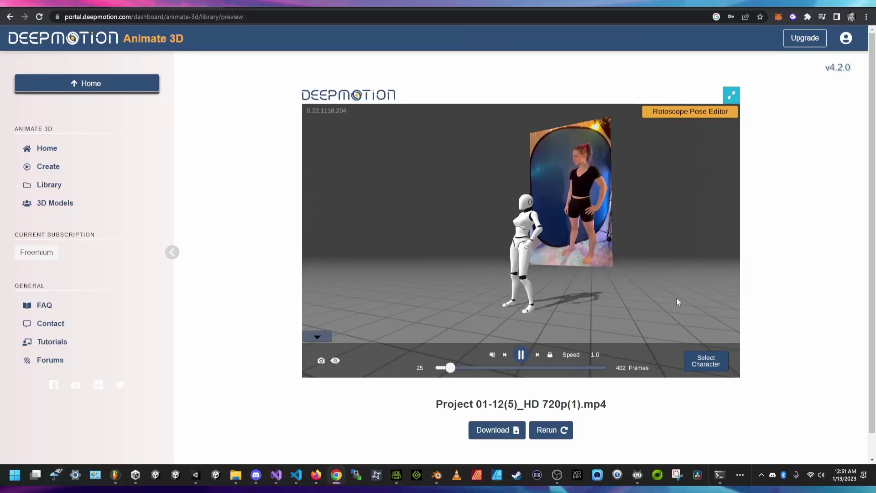
pyautogui.click(504, 432)
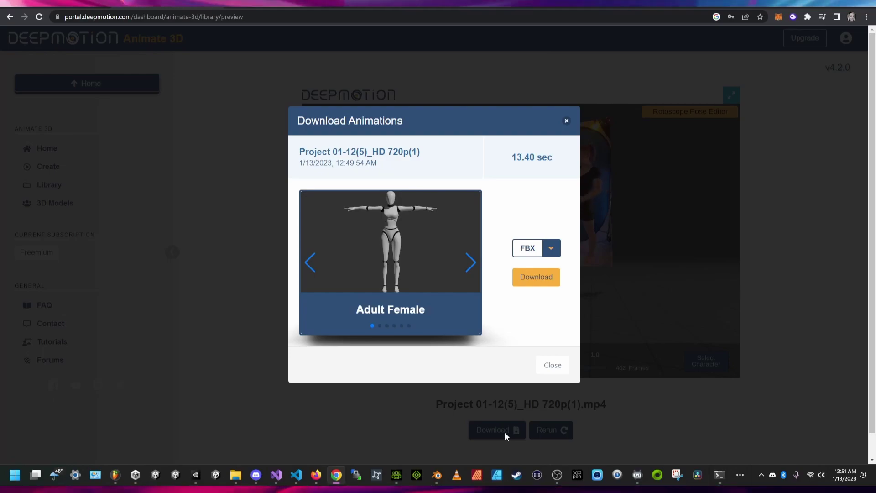
pyautogui.click(554, 247)
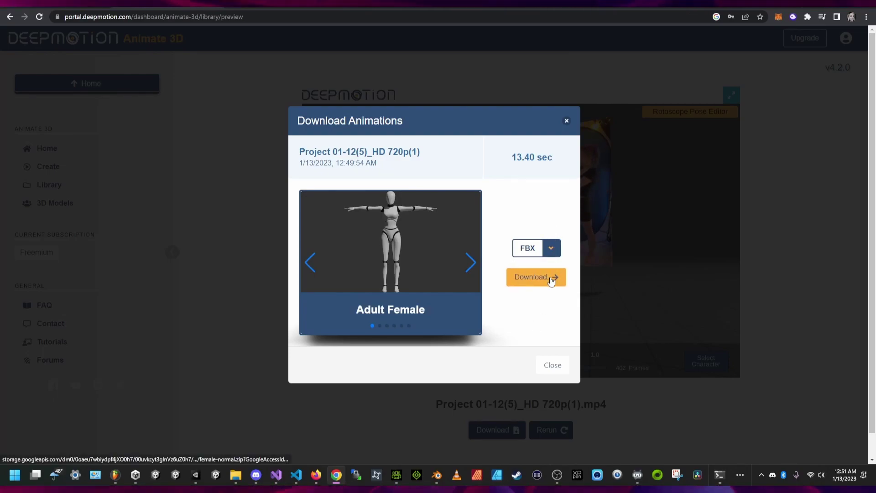
pyautogui.click(552, 280)
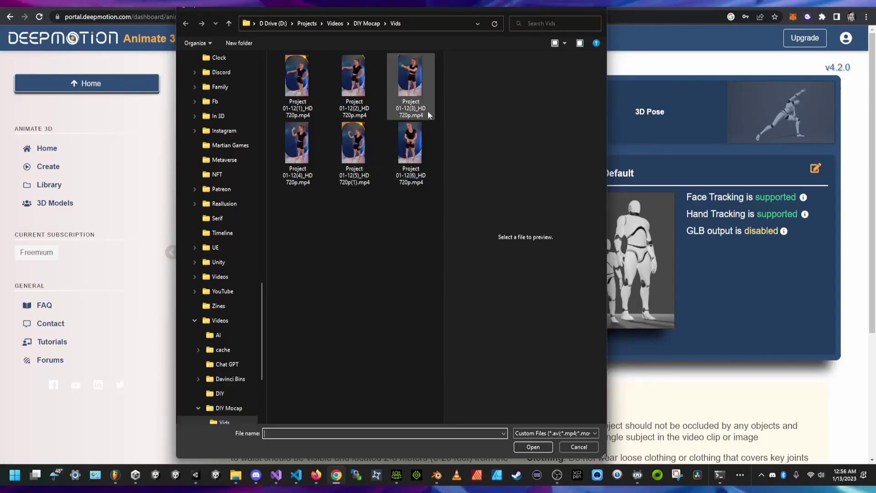
# - Upload Project 01-12(6)_HD 720p.mp4, enable Hand Tracking (Beta) and create the animation job
pyautogui.doubleClick(414, 138)
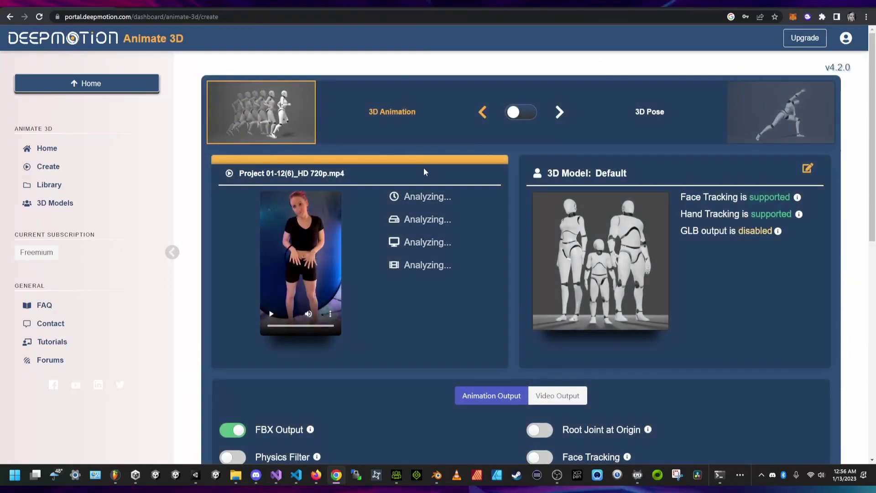
pyautogui.scroll(-2, 652, 320)
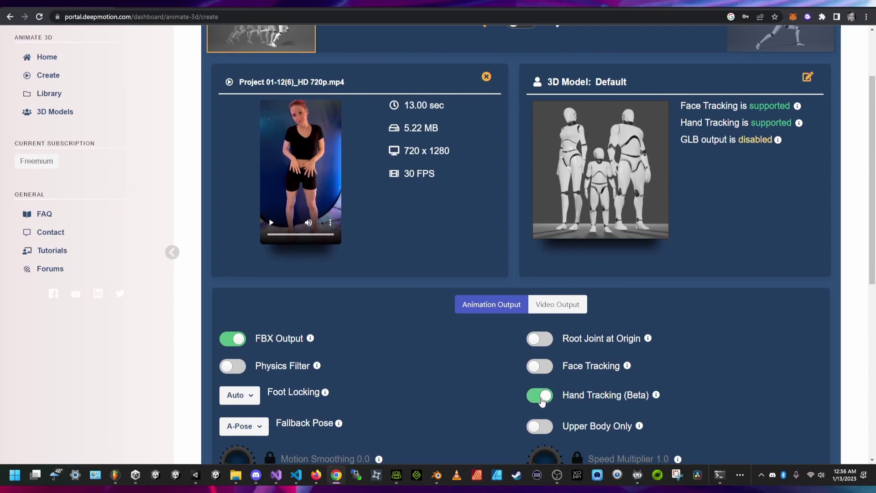
pyautogui.click(540, 338)
pyautogui.scroll(-3, 539, 339)
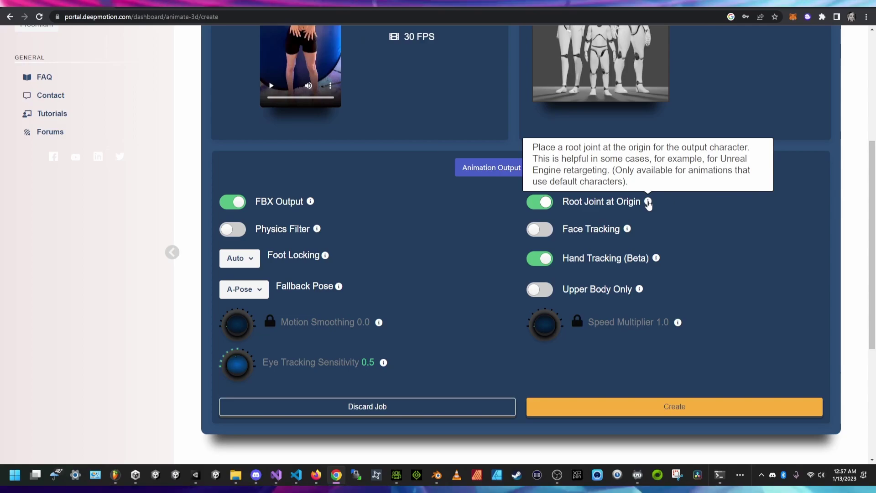
pyautogui.moveTo(627, 229)
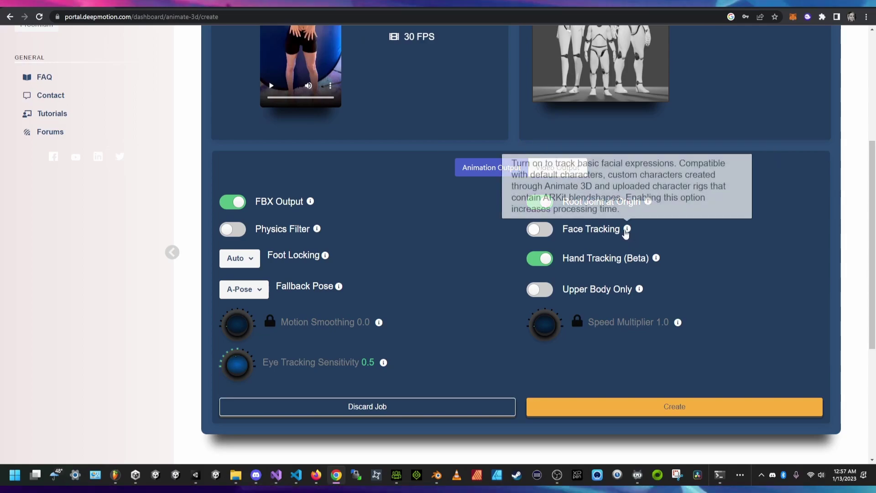
pyautogui.click(705, 407)
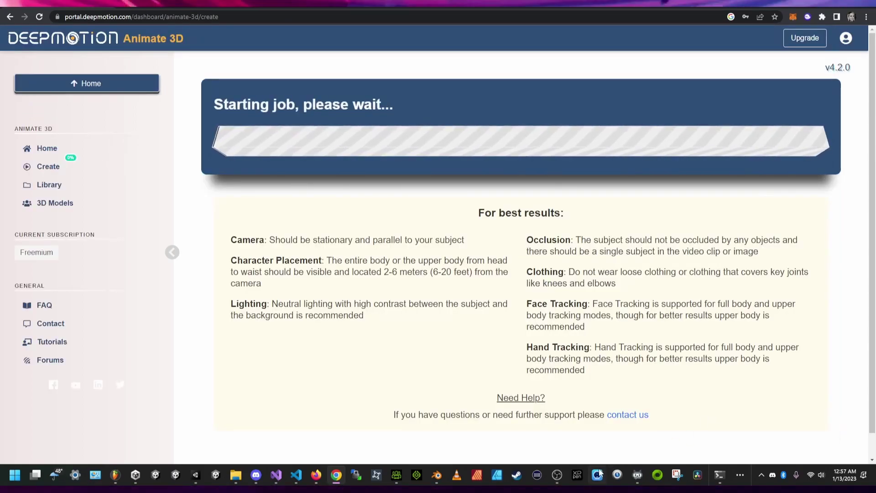